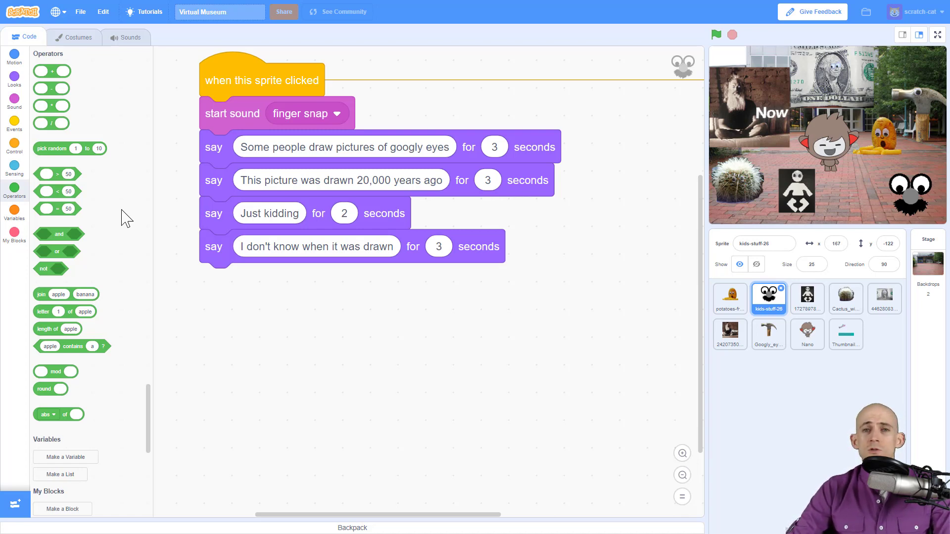
scroll(119, 215, up, 3)
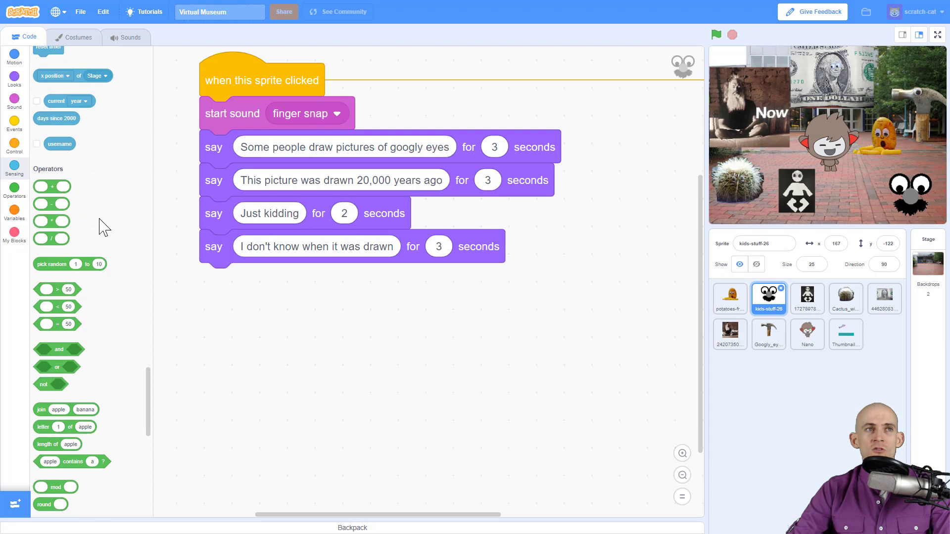
scroll(111, 218, up, 3)
scroll(96, 222, up, 3)
scroll(92, 229, up, 3)
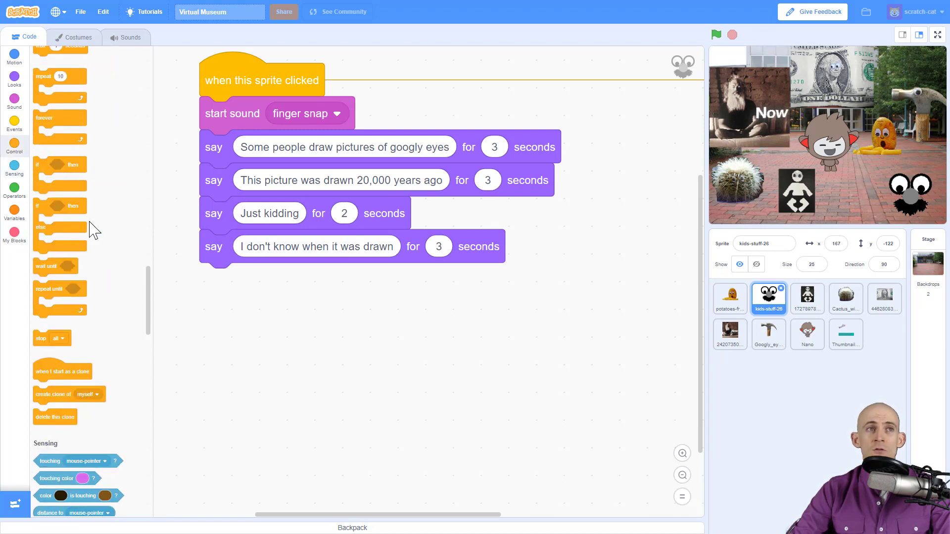
scroll(91, 222, up, 3)
scroll(88, 220, up, 3)
scroll(89, 221, up, 3)
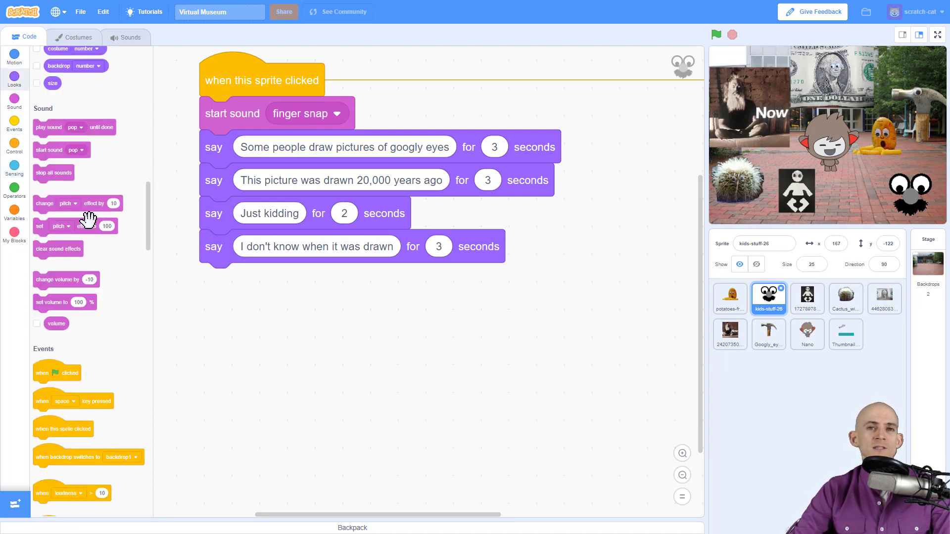
scroll(87, 221, up, 3)
scroll(85, 223, up, 3)
scroll(86, 223, up, 3)
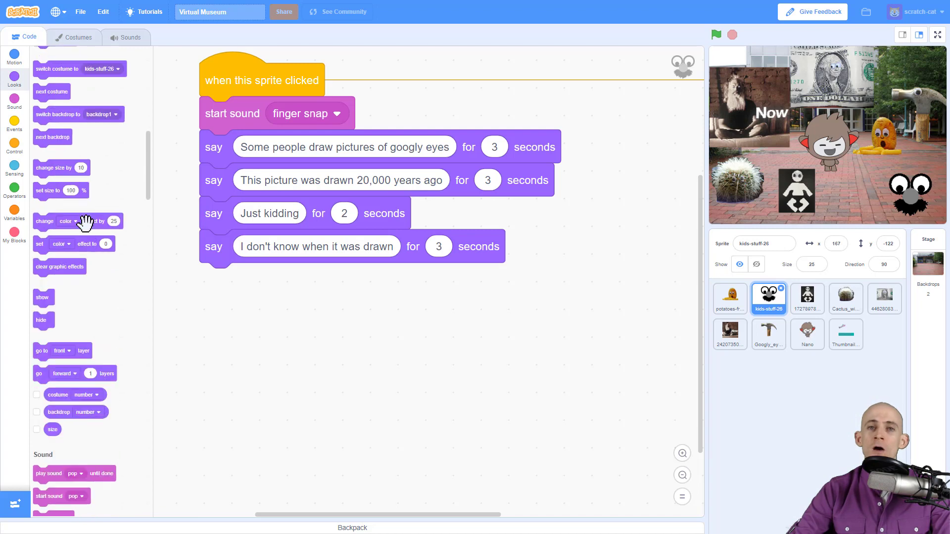
scroll(84, 227, up, 6)
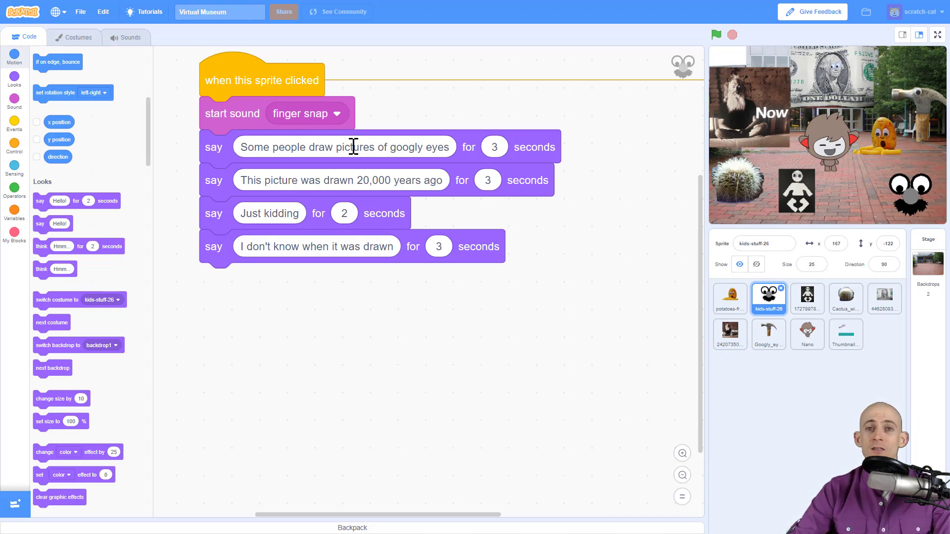
click(153, 19)
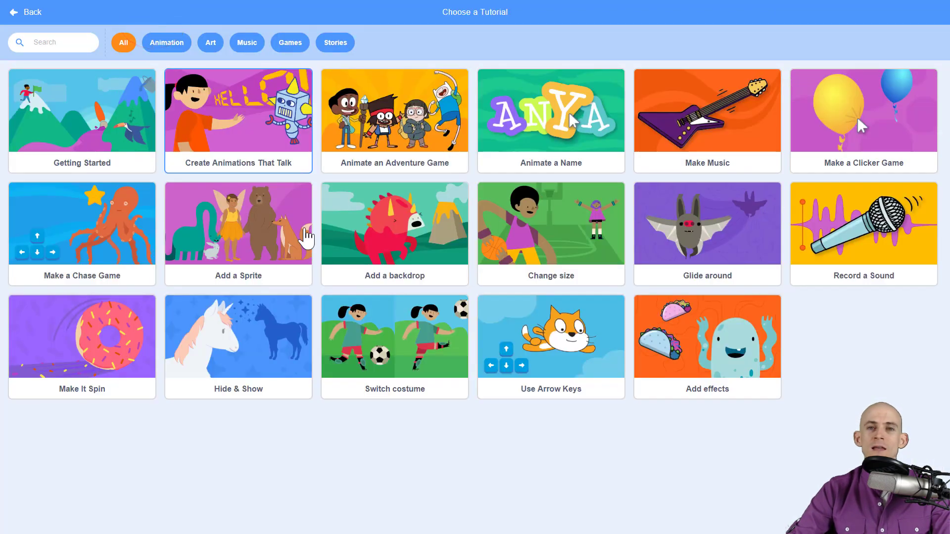
click(12, 17)
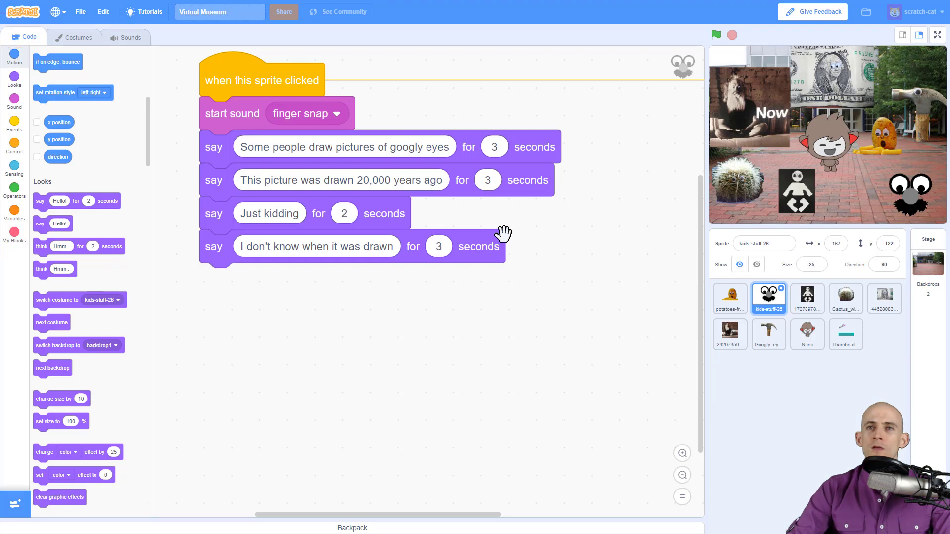